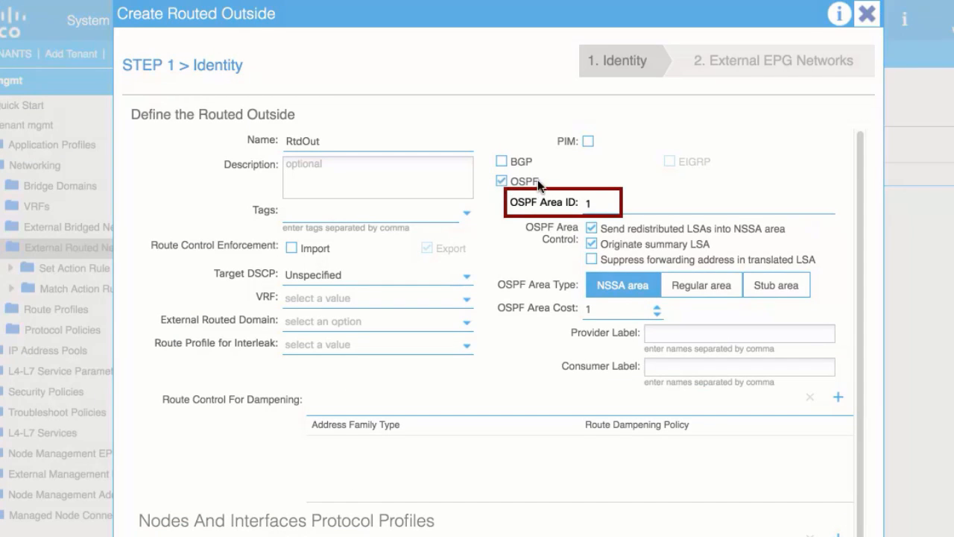
Configure the routed outside with OSPF area ID 55, VRF mgmt/inb and external routed domain L3Domain
type("55")
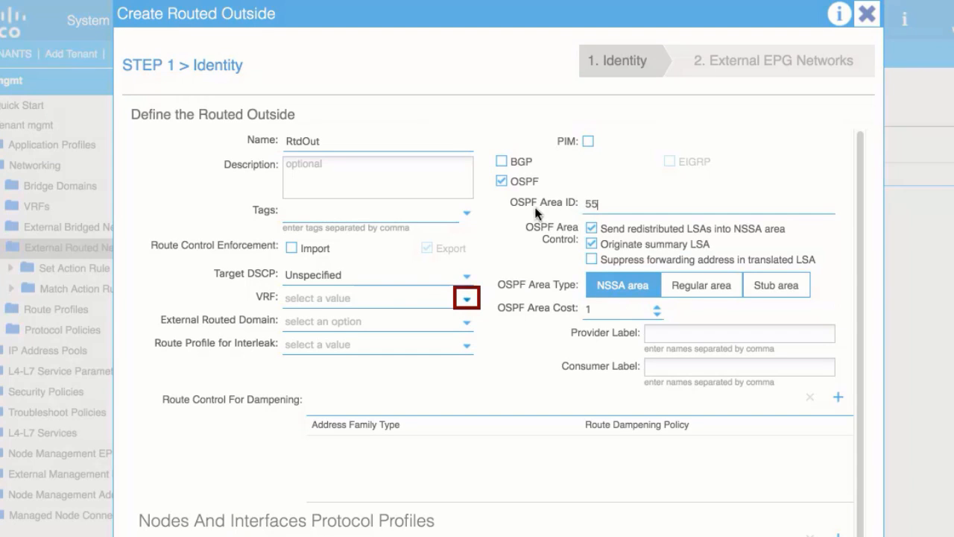
left_click(466, 298)
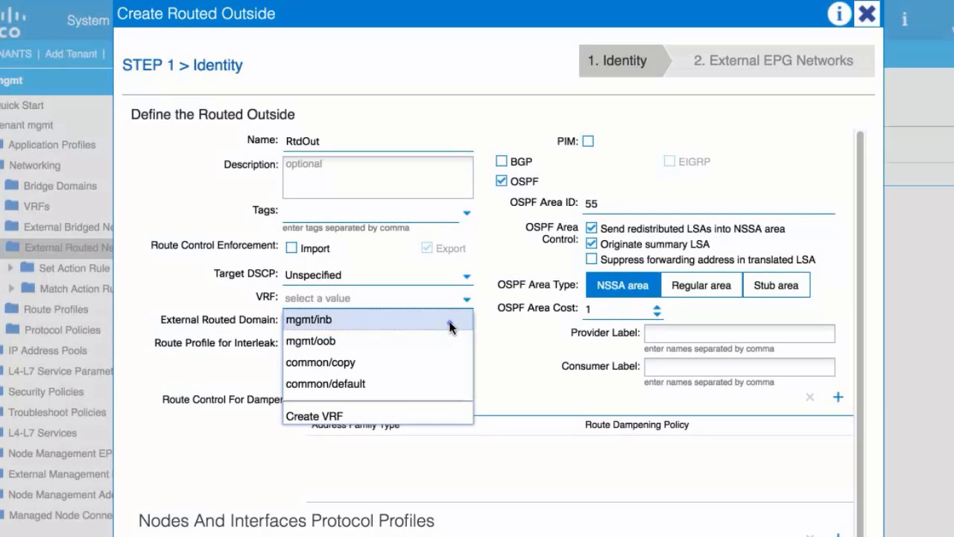
left_click(448, 320)
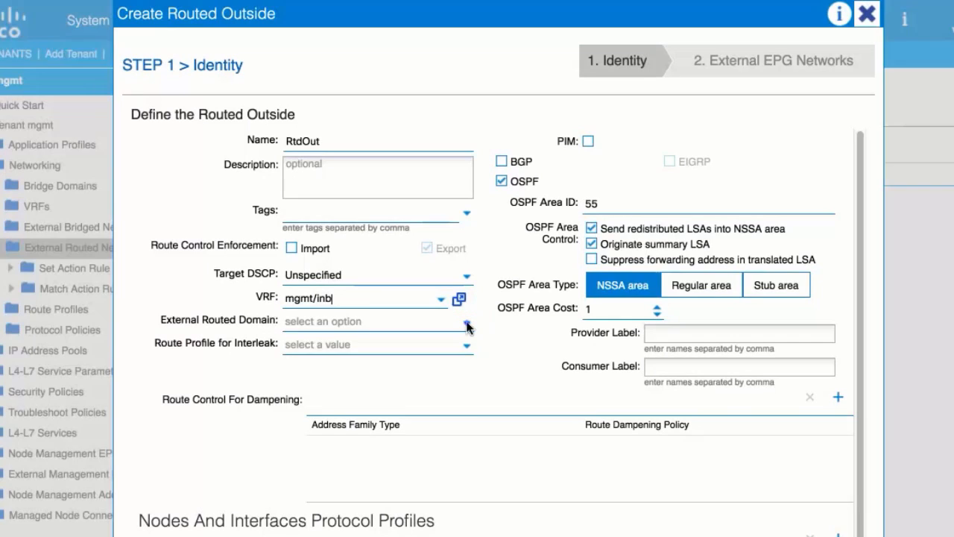
left_click(467, 324)
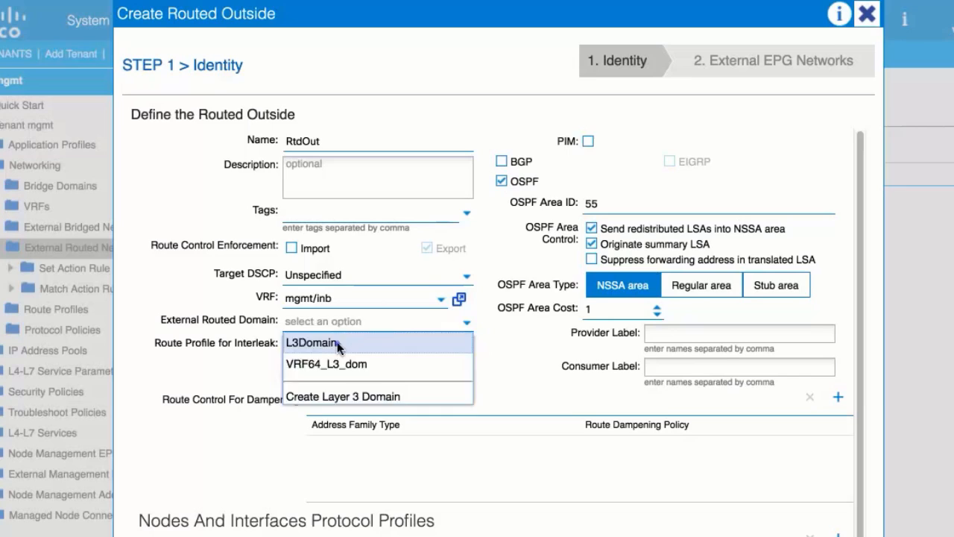
left_click(337, 342)
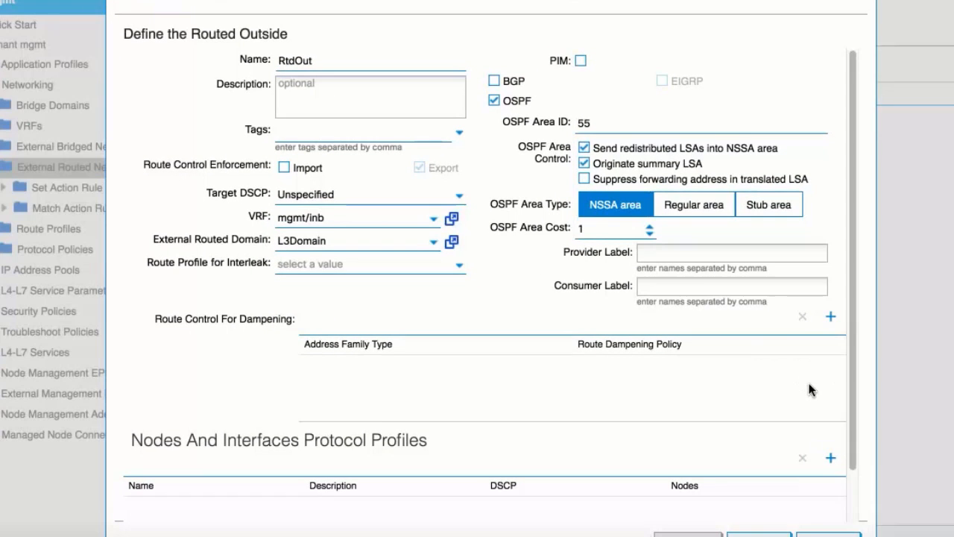
Start a new node profile for the routed outside and name it borderLeaf
left_click(830, 458)
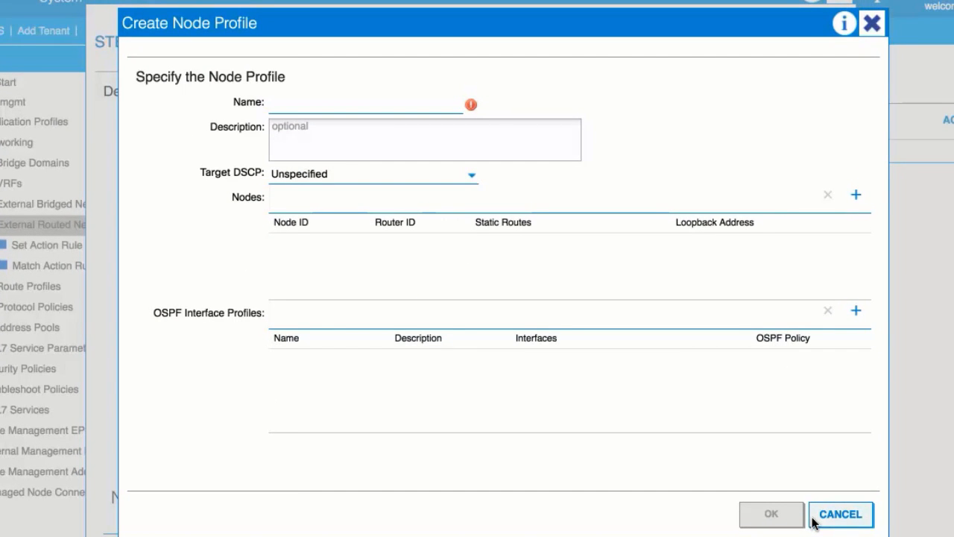
left_click(316, 107)
type("b")
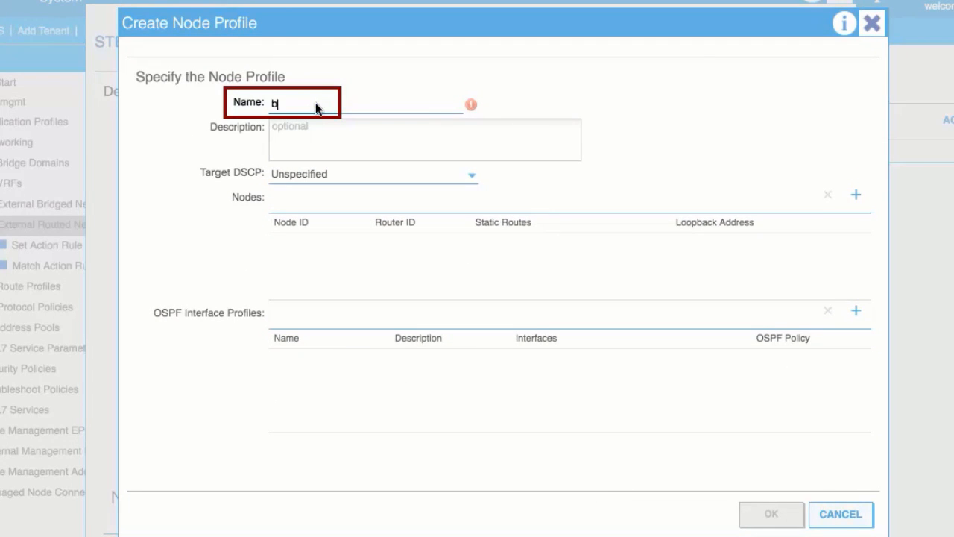
type("orderLeaf")
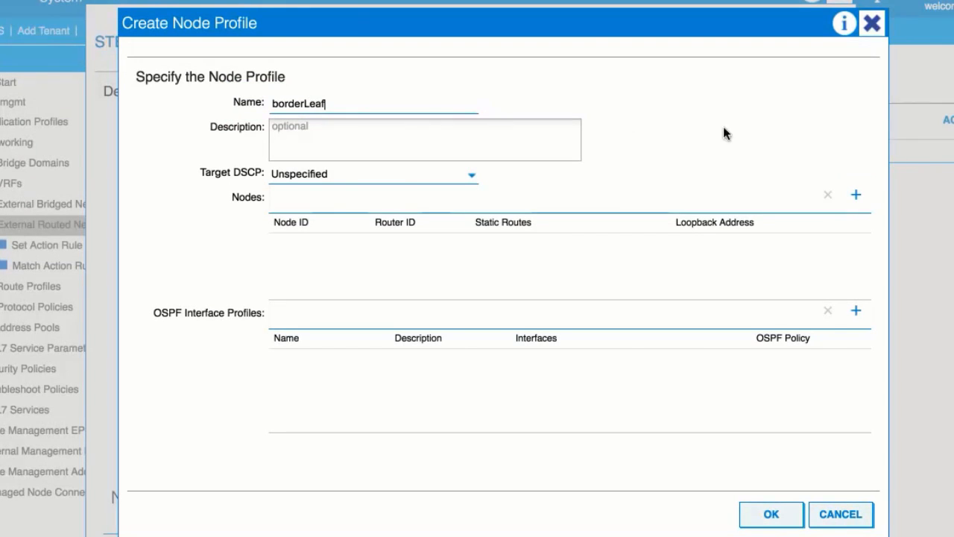
Add a node entry to the borderLeaf profile using leaf1 (Node-101) with router ID 1.2.3.4
left_click(855, 196)
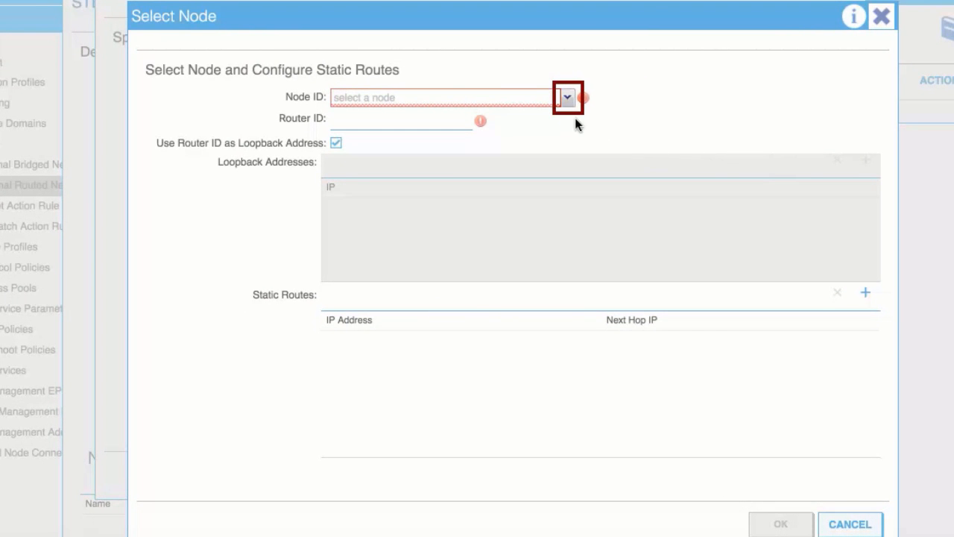
left_click(564, 96)
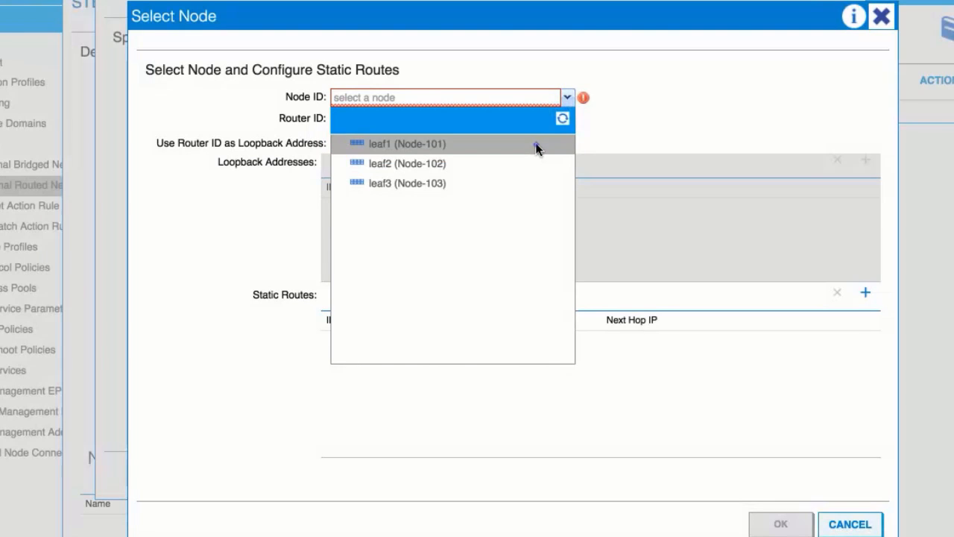
left_click(535, 146)
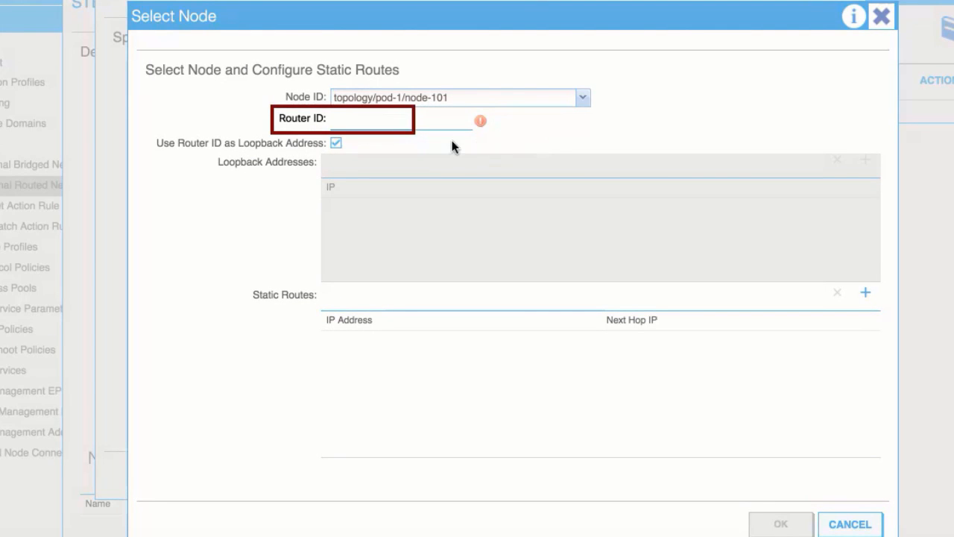
left_click(386, 123)
type("1.2.3")
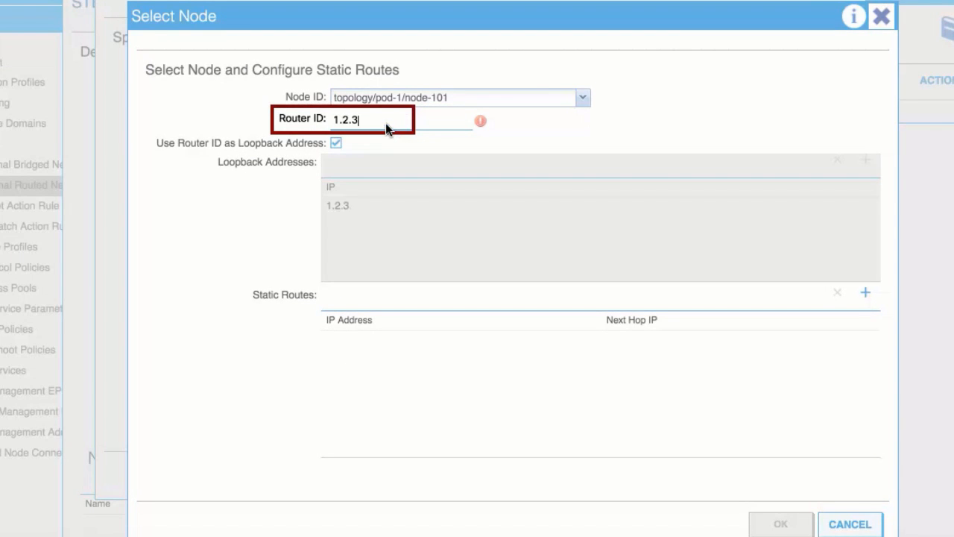
type(".4")
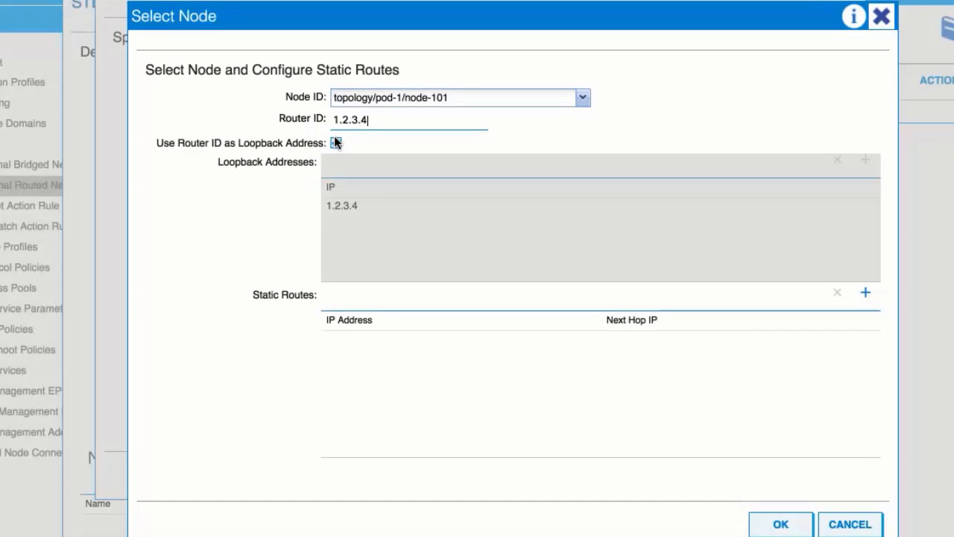
Stop using the router ID as loopback for node 101, add loopback address 10.10.11.12 instead, and accept the node
left_click(335, 144)
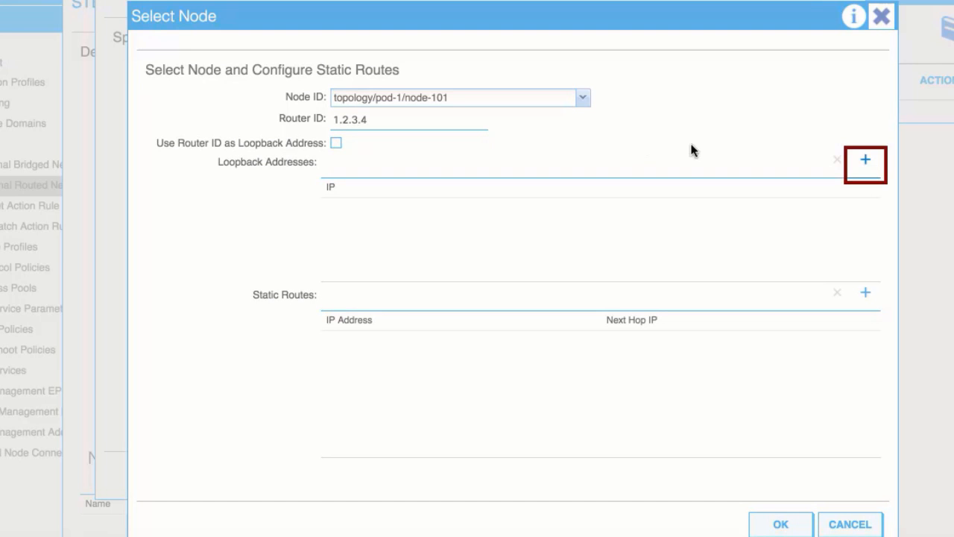
left_click(866, 161)
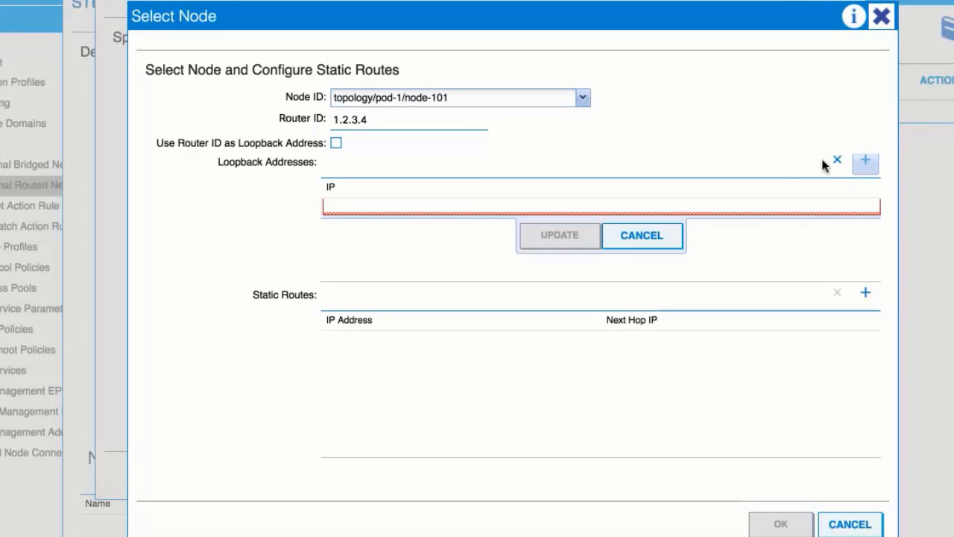
type("10")
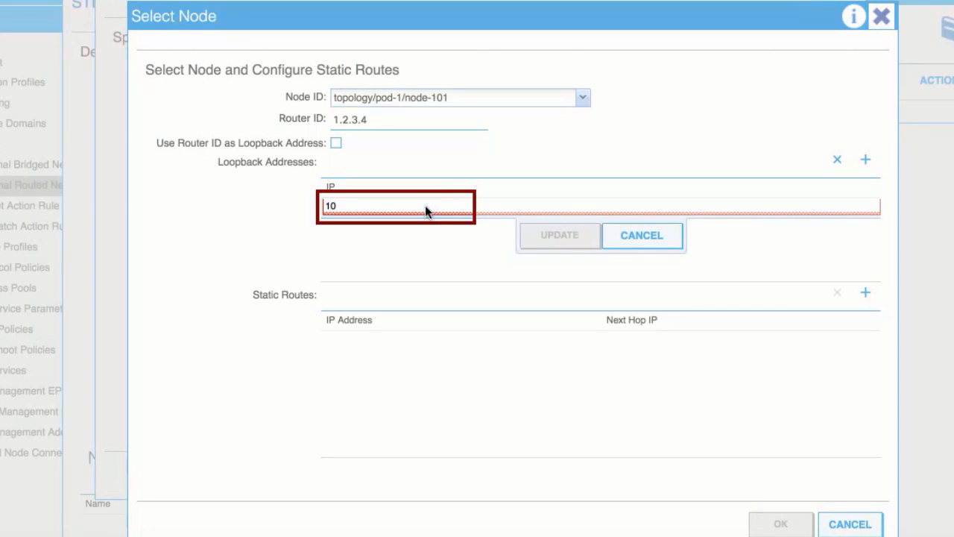
type(".10.11.12")
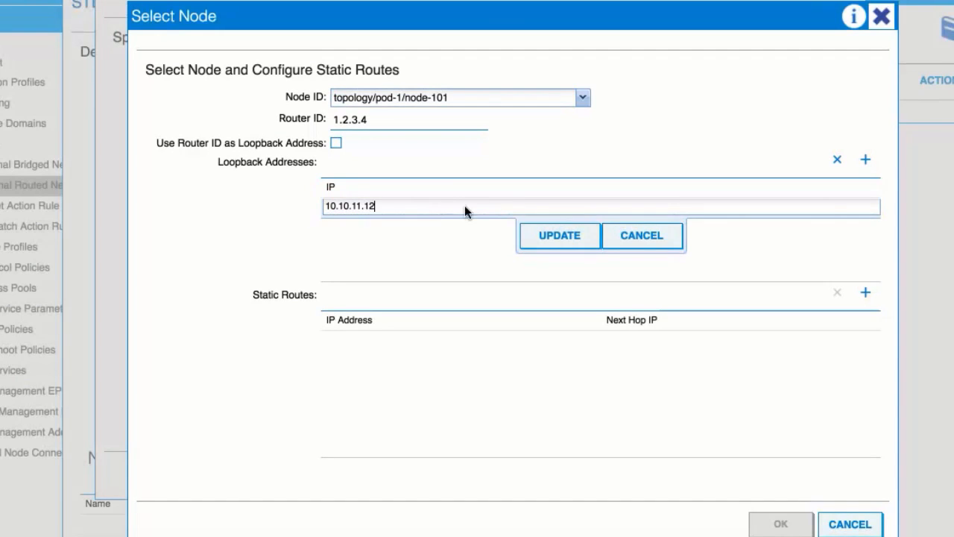
left_click(568, 234)
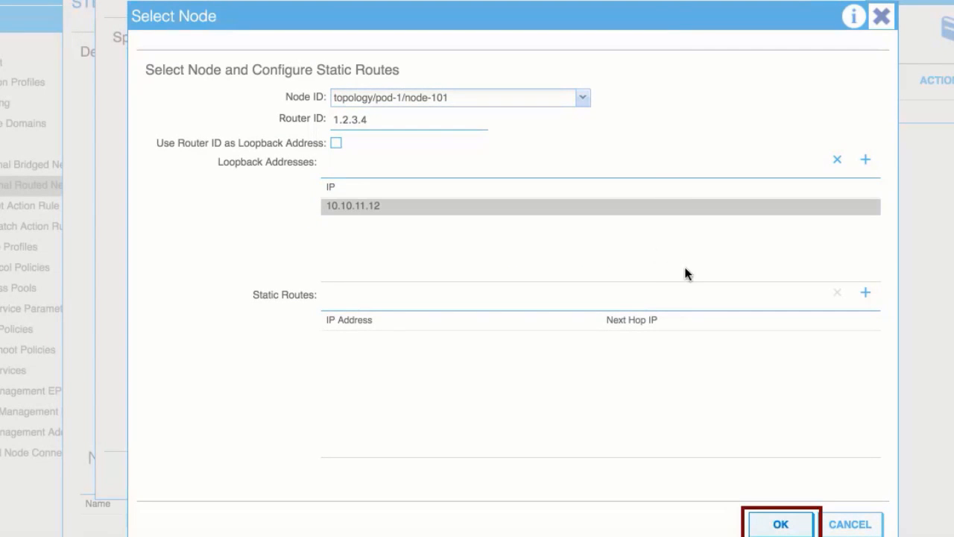
left_click(772, 519)
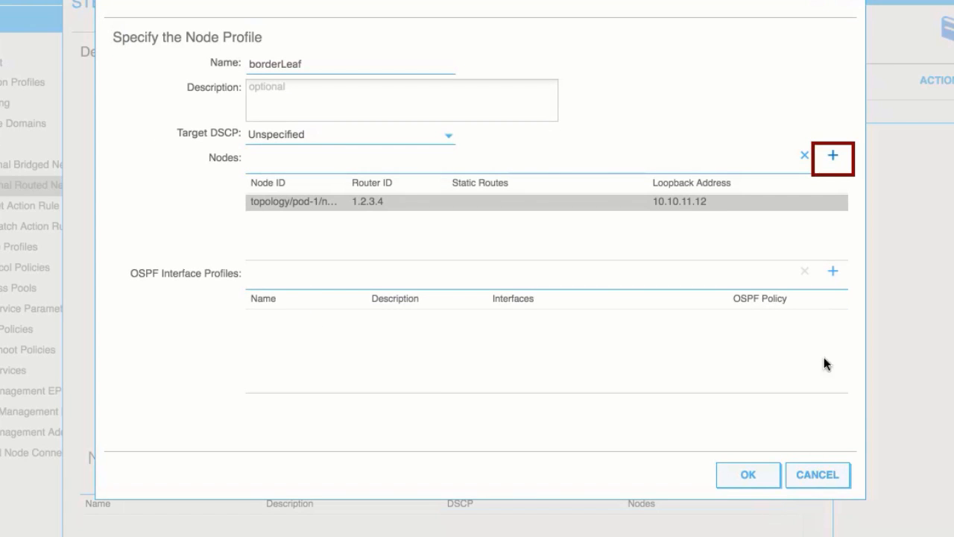
Add a second node entry to the borderLeaf profile using leaf2 (Node-102) with router ID 1.2.3.5
left_click(832, 155)
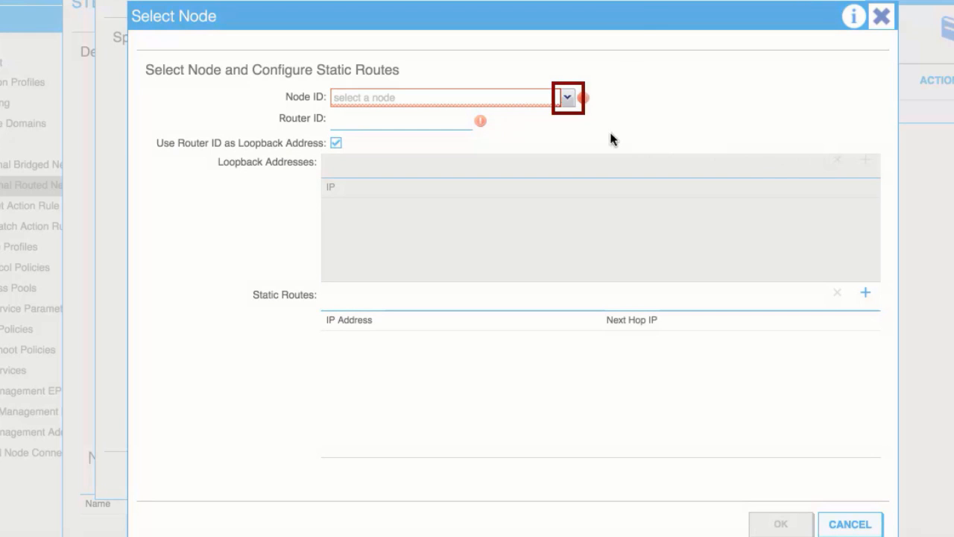
left_click(564, 97)
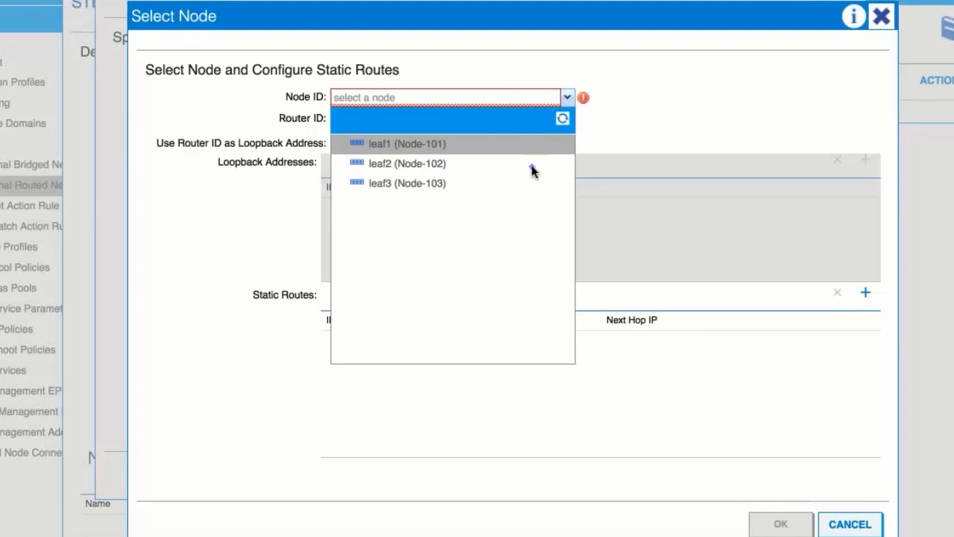
left_click(532, 165)
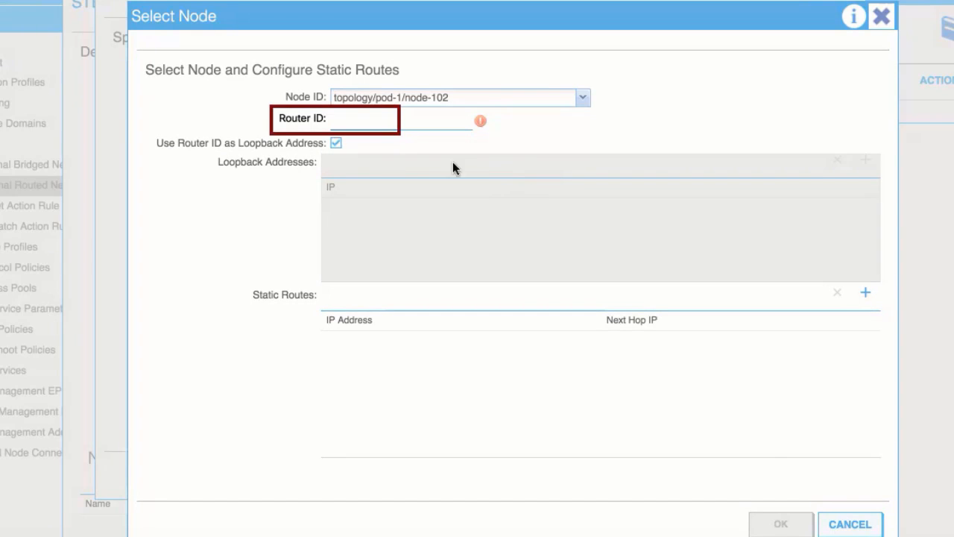
left_click(348, 119)
type("1.2.3.5")
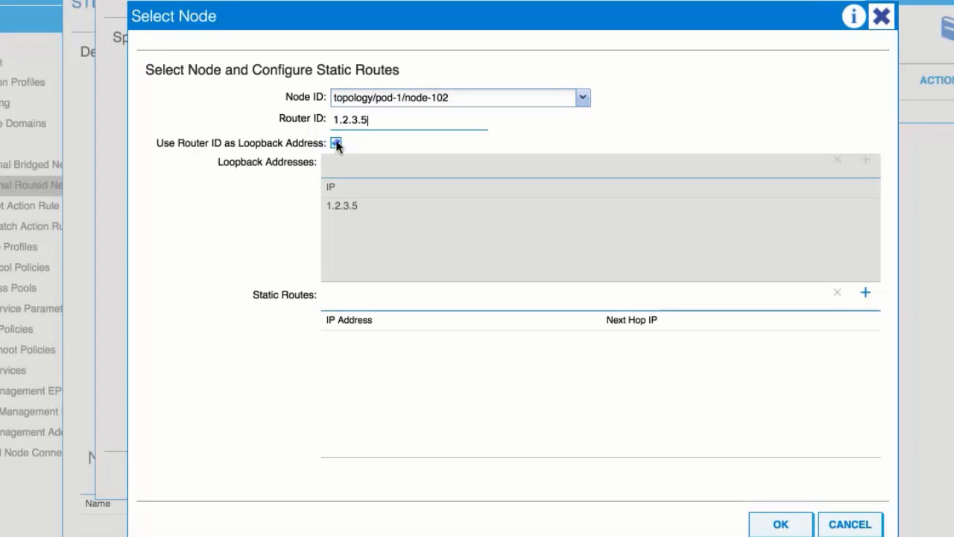
Stop using the router ID as loopback for node 102, add loopback address 11.12.13.14 instead, and accept the node
left_click(336, 142)
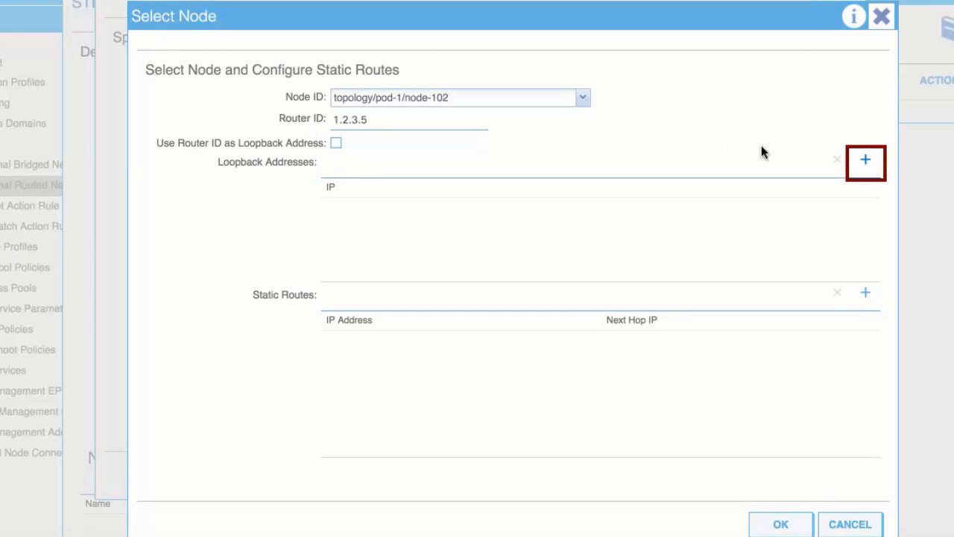
left_click(863, 160)
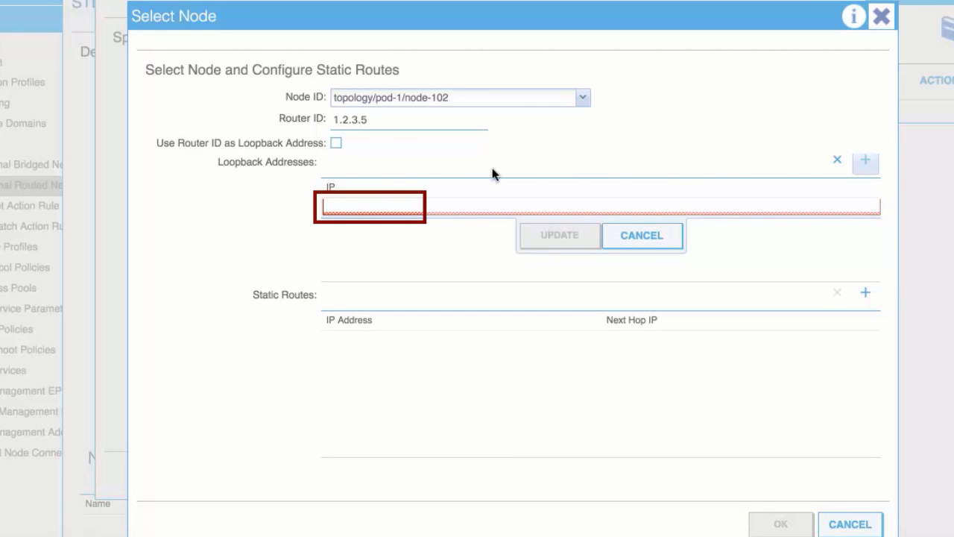
left_click(352, 205)
type("11.12")
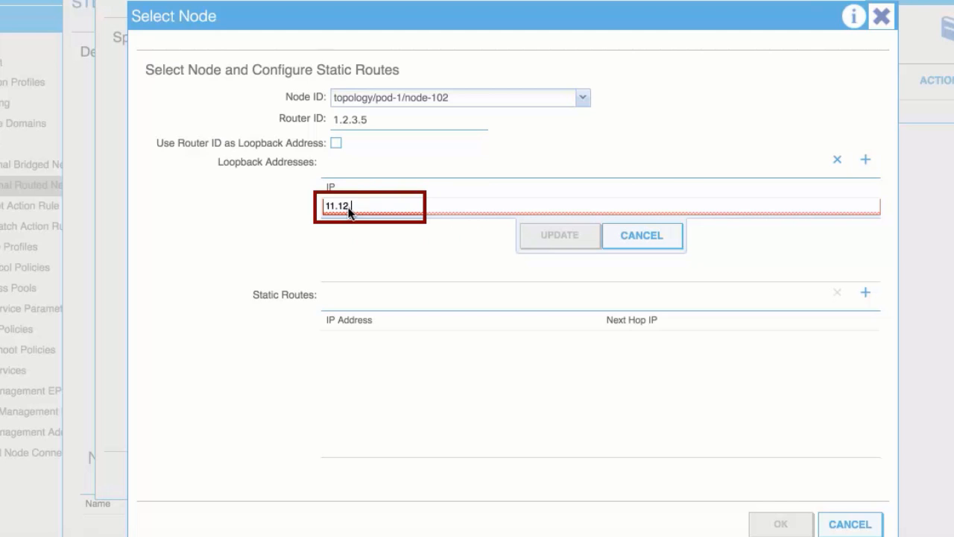
type(".13.1")
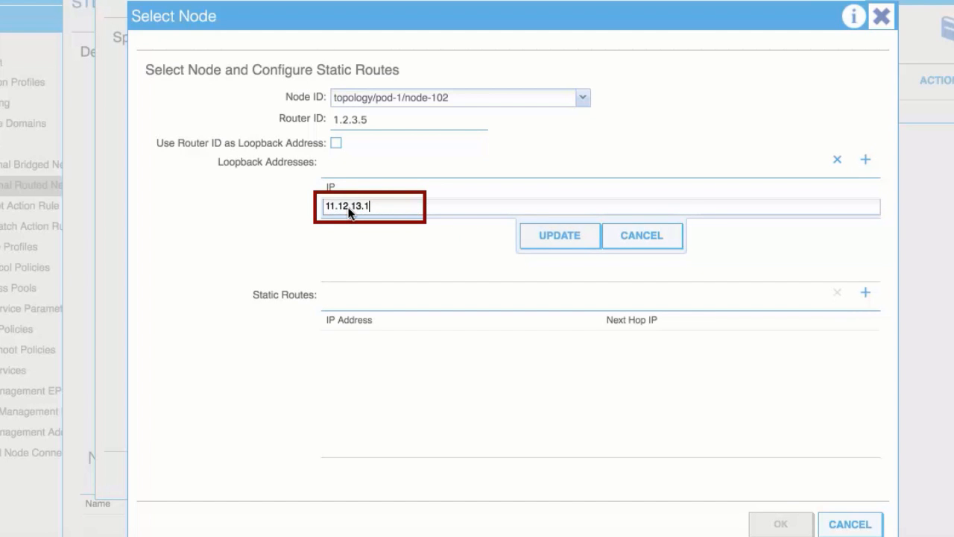
type("4")
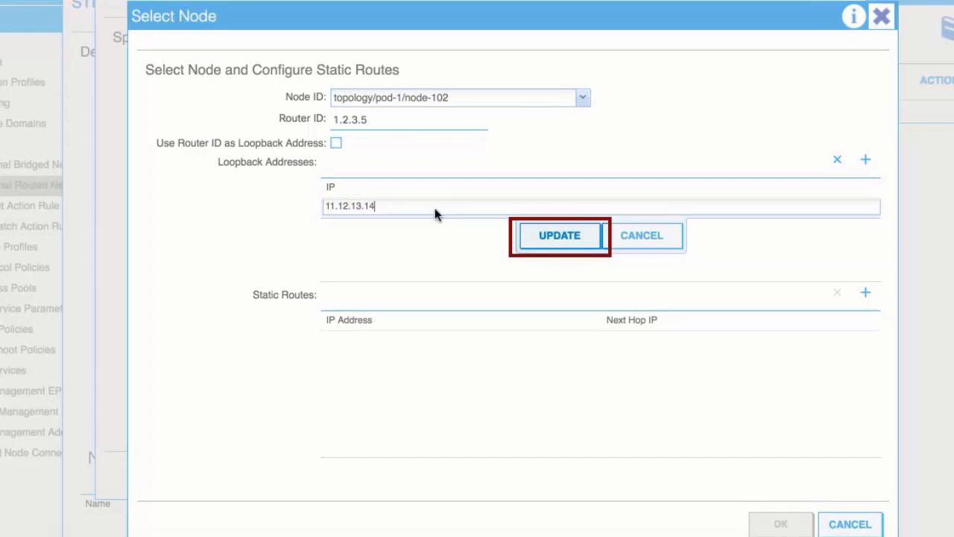
left_click(558, 236)
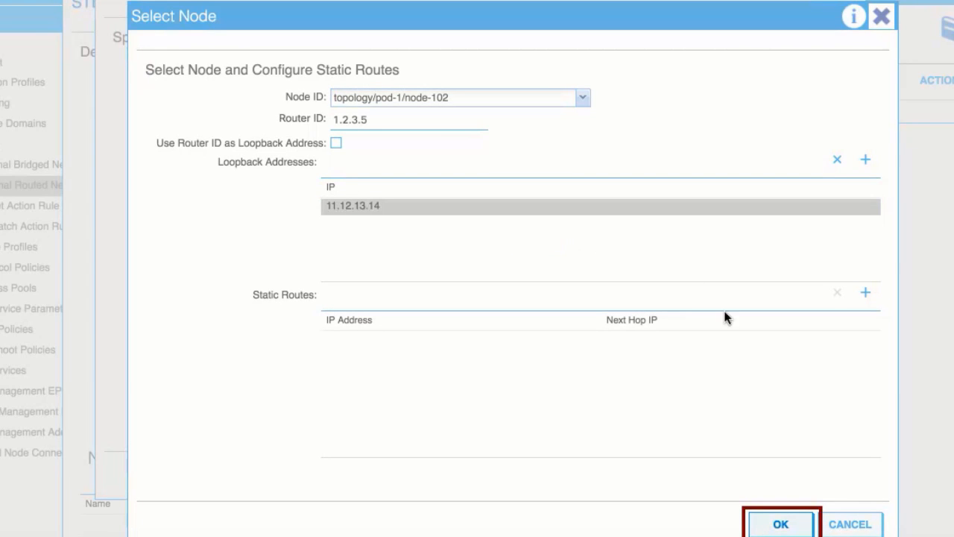
left_click(780, 526)
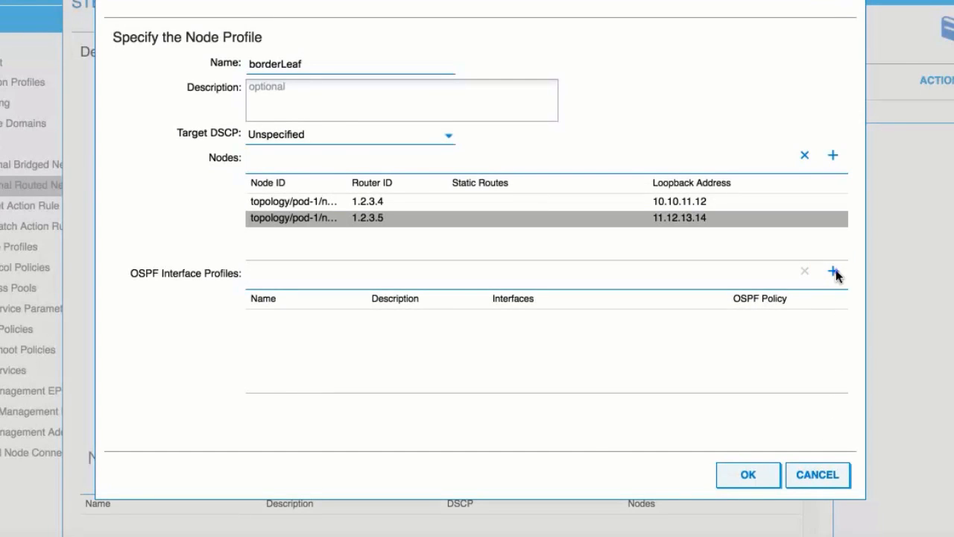
Start a new OSPF interface profile in the borderLeaf node profile and name it portProf
left_click(834, 271)
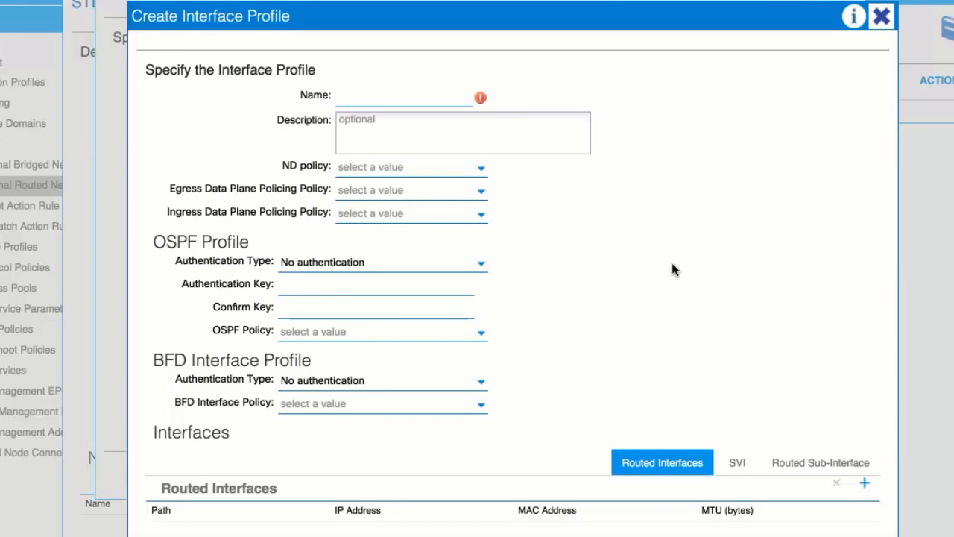
left_click(368, 95)
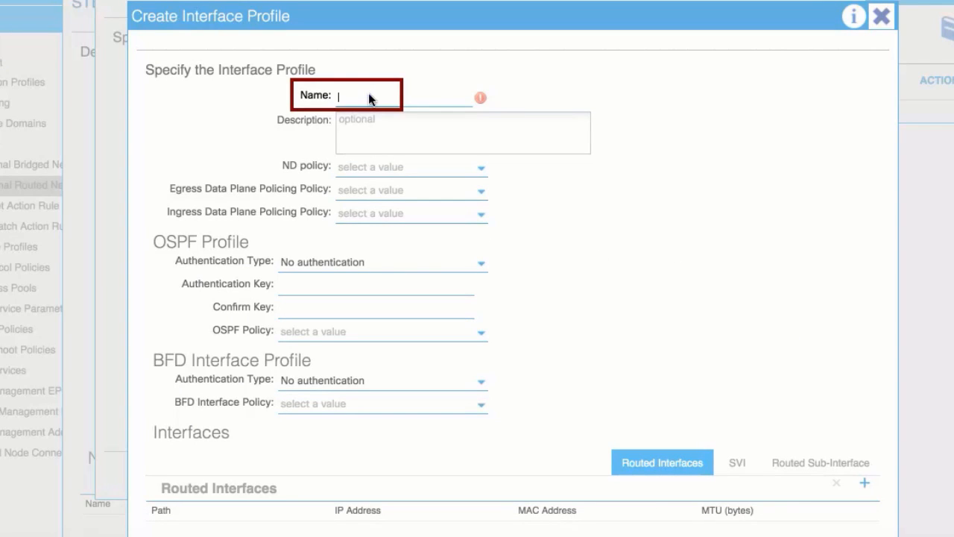
type("portProf")
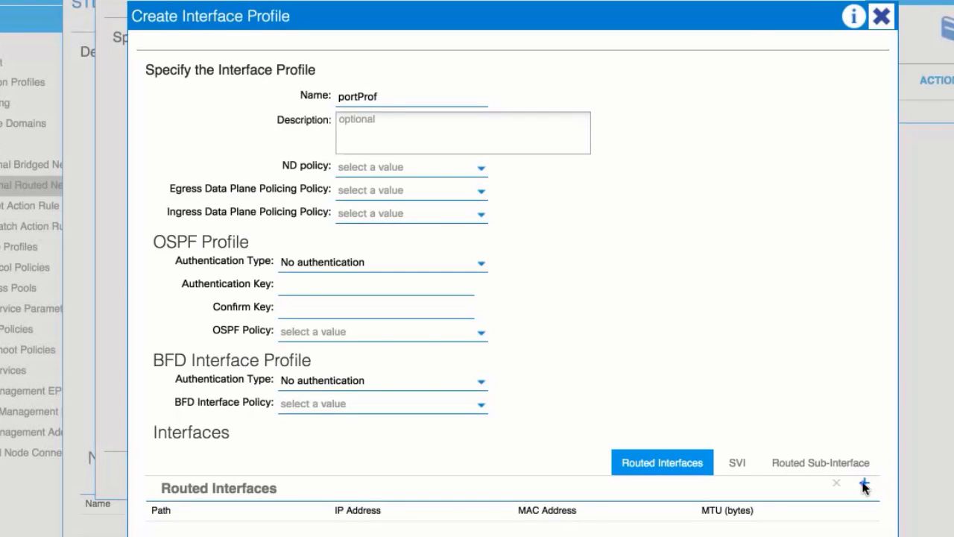
Add a routed interface to portProf on leaf1 (Node-101) port 1/40 with the IPv4 primary address 12.12.12.10/24
left_click(864, 483)
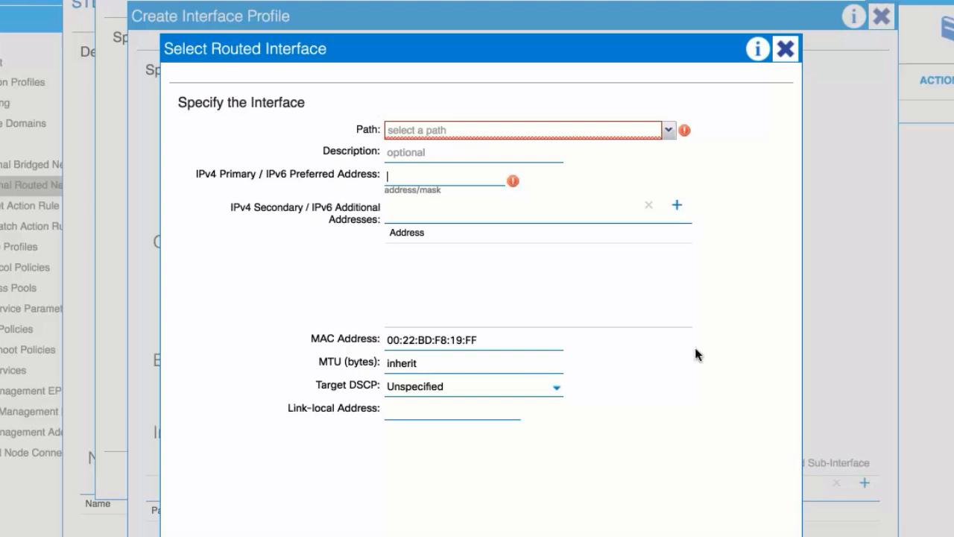
left_click(668, 130)
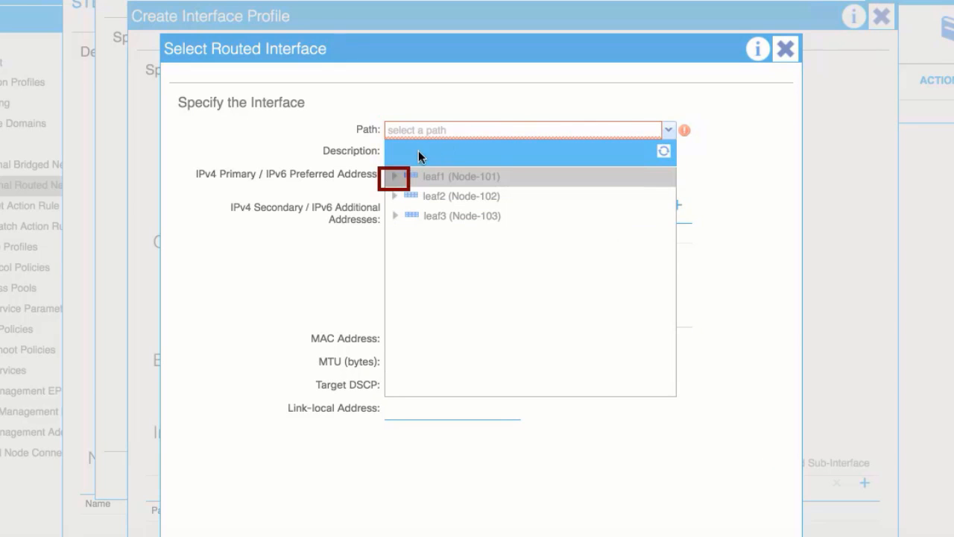
left_click(394, 179)
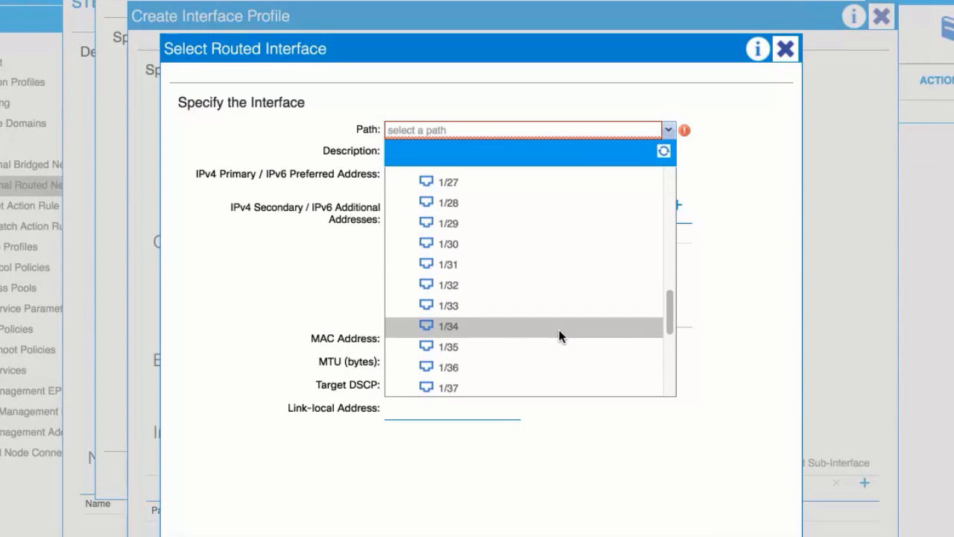
scroll(560, 335, "down", 2)
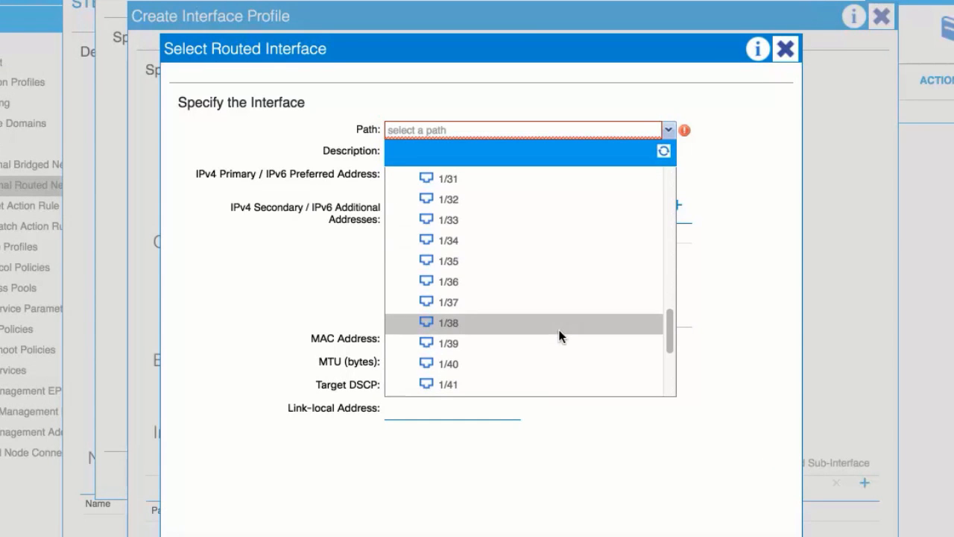
left_click(459, 363)
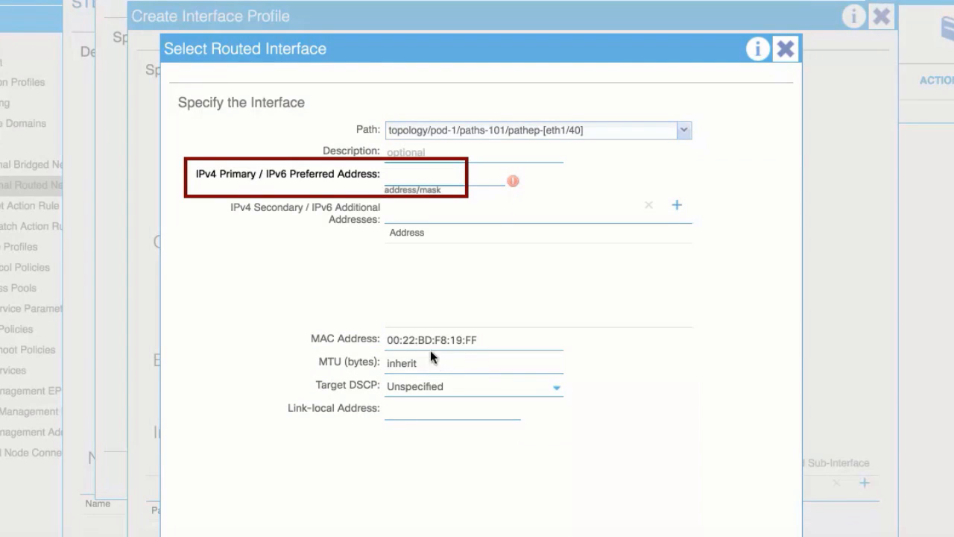
left_click(393, 177)
type("12.12.12.10/2")
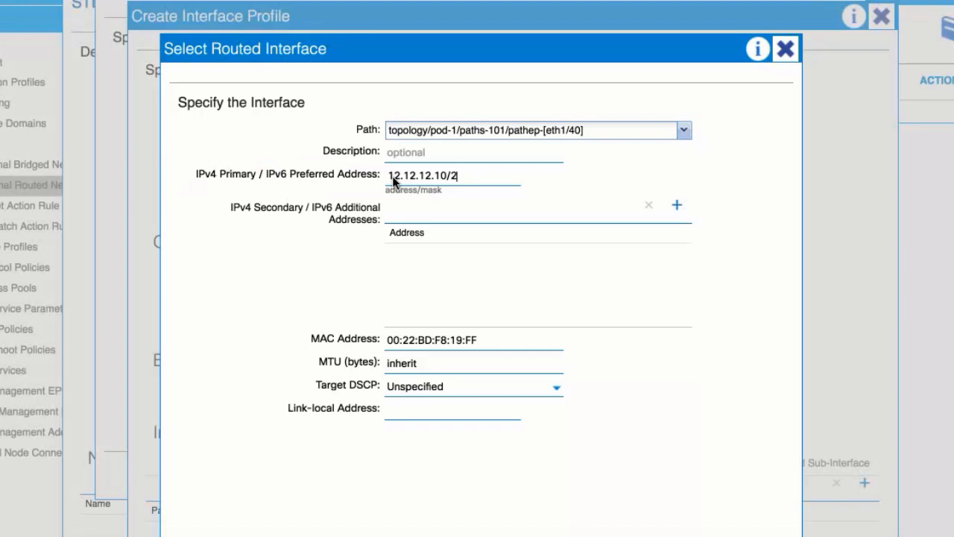
type("4")
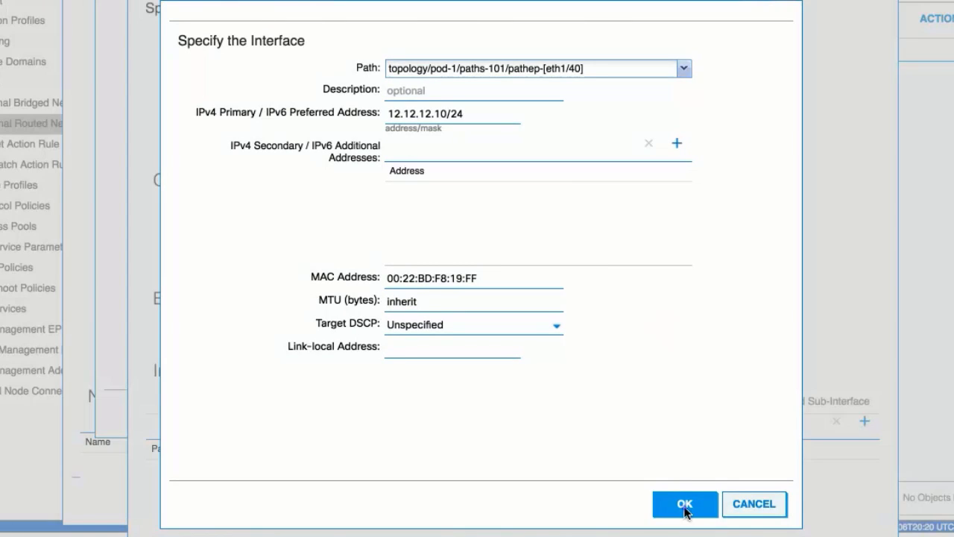
left_click(685, 503)
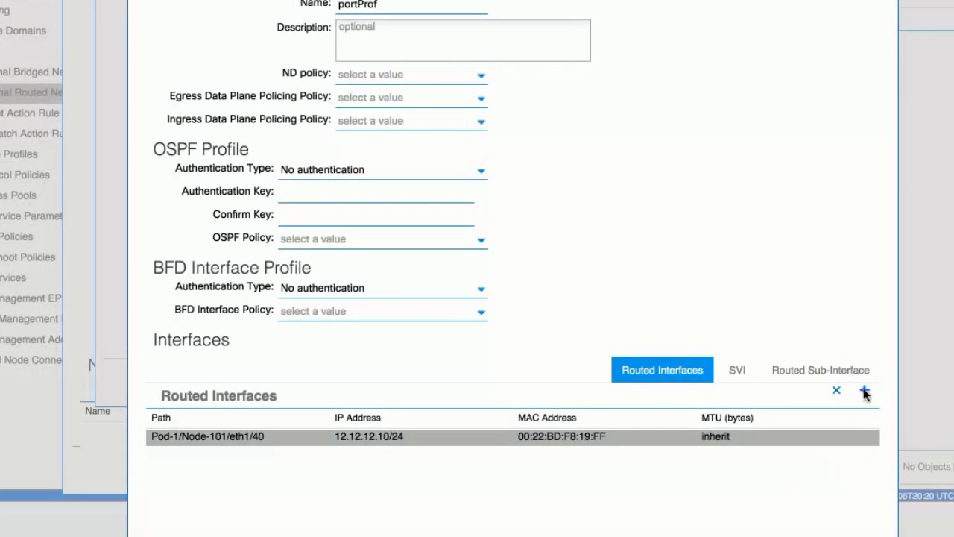
Add a second routed interface to portProf on leaf2 (Node-102) port 1/40 with the IPv4 primary address 13.13.14.15/24
left_click(865, 391)
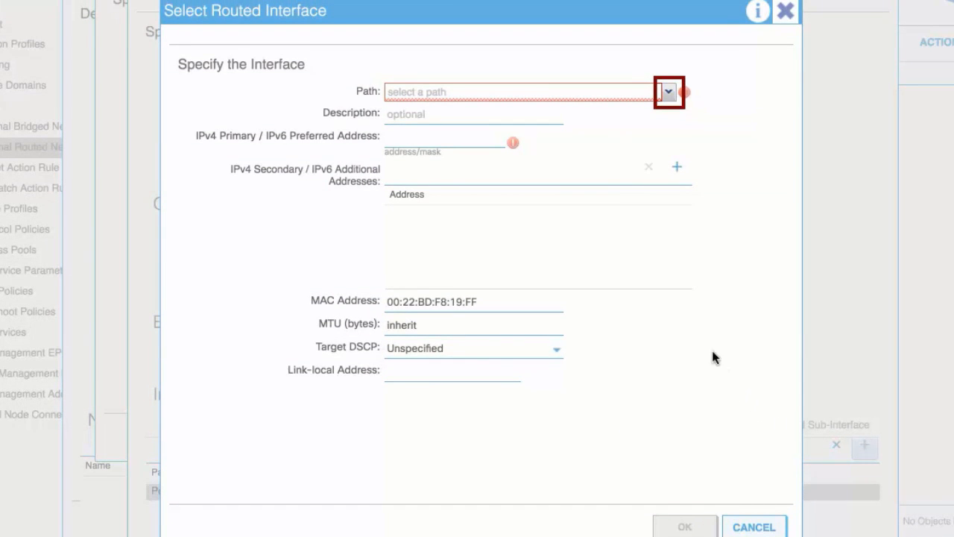
left_click(668, 92)
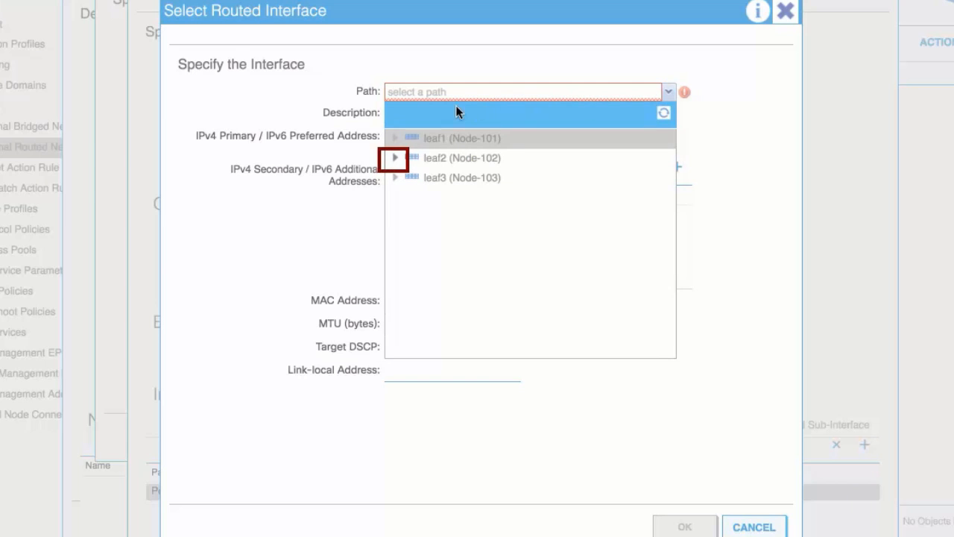
left_click(394, 154)
scroll(522, 246, "down", 10)
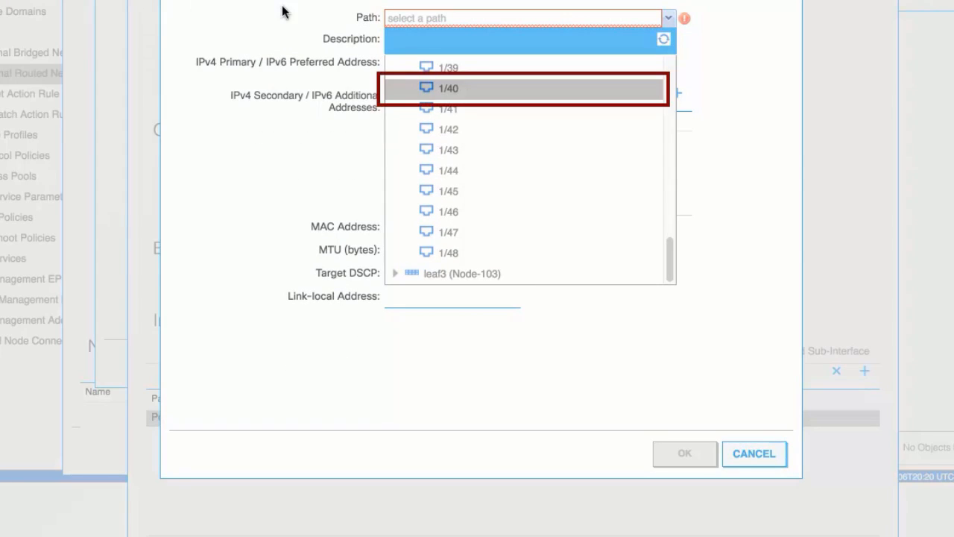
left_click(470, 82)
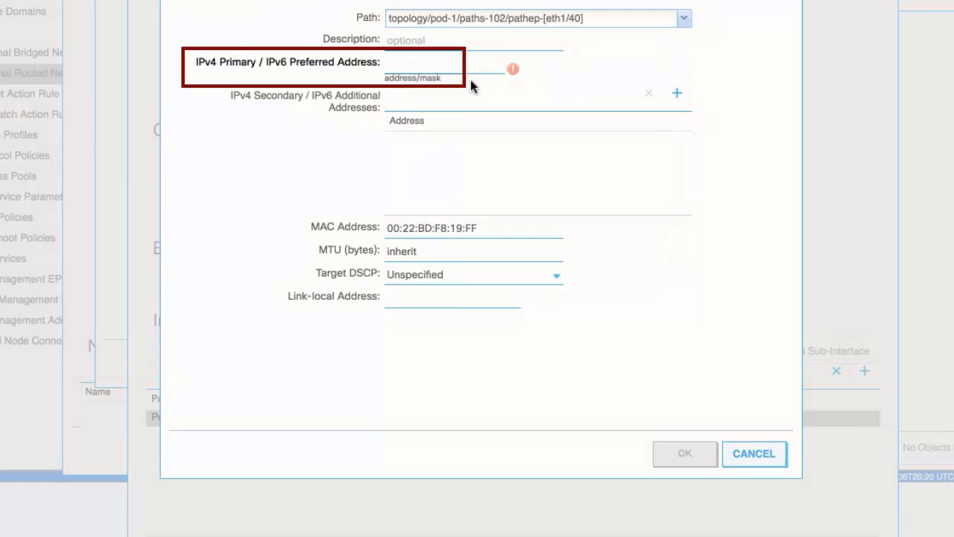
left_click(404, 67)
type("13.13.14.15/2")
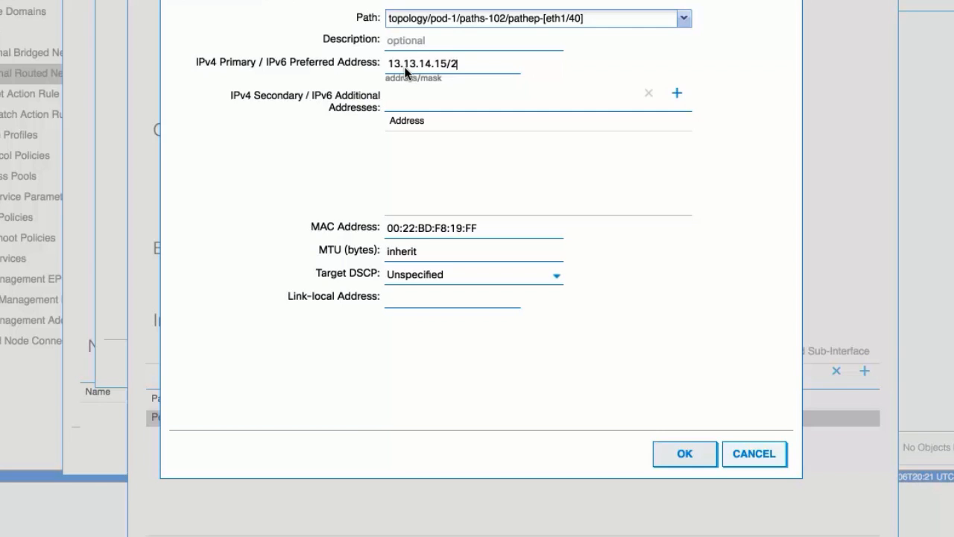
type("4")
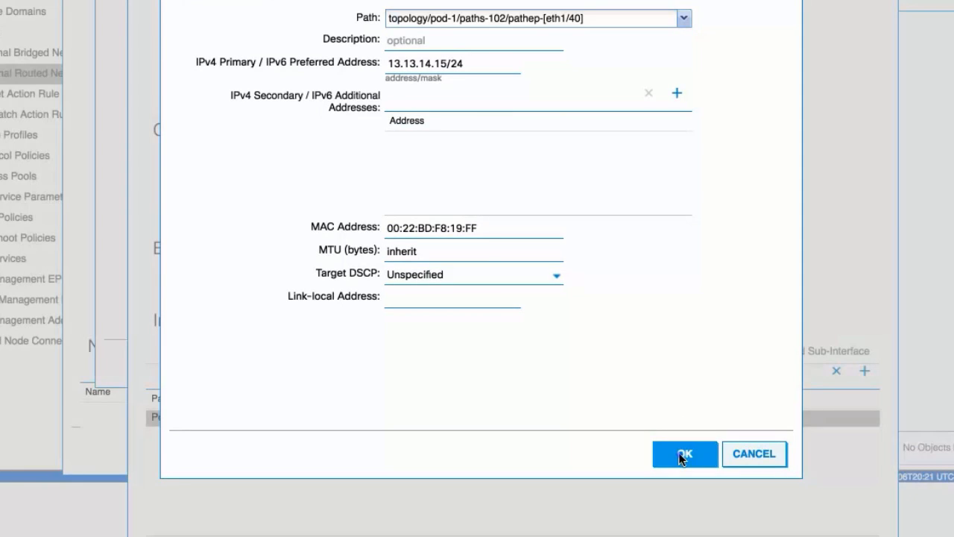
left_click(681, 453)
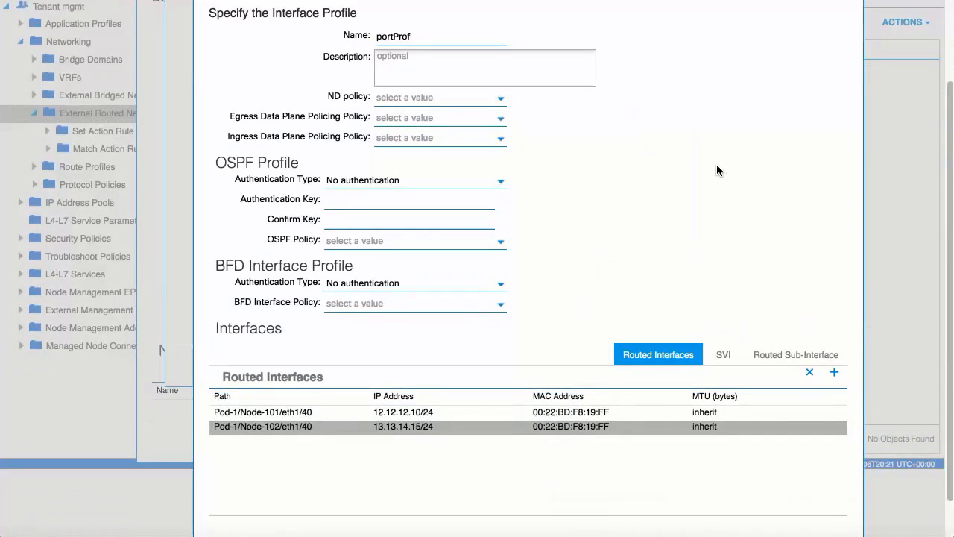
Accept the portProf interface profile and the borderLeaf node profile, and proceed to the External EPG Networks stage
scroll(716, 170, "down", 1)
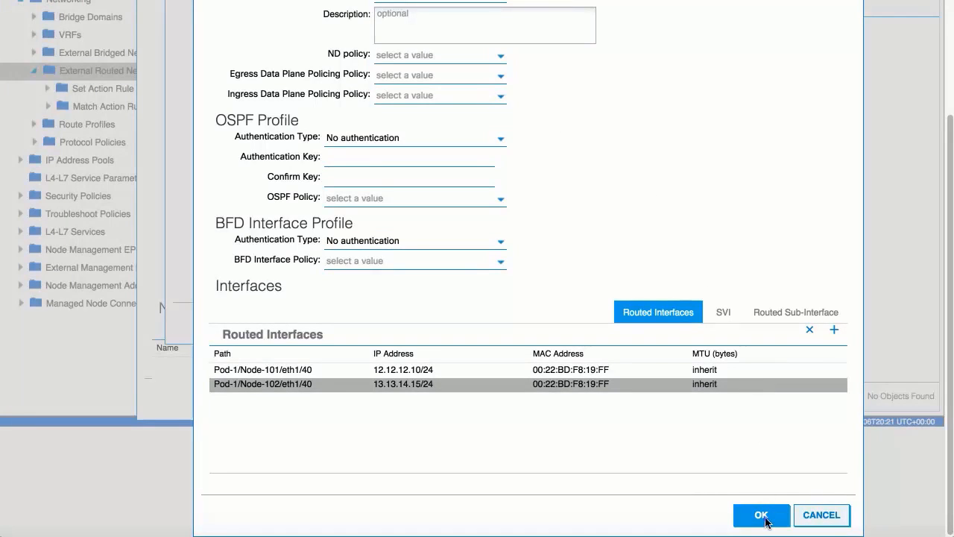
left_click(761, 515)
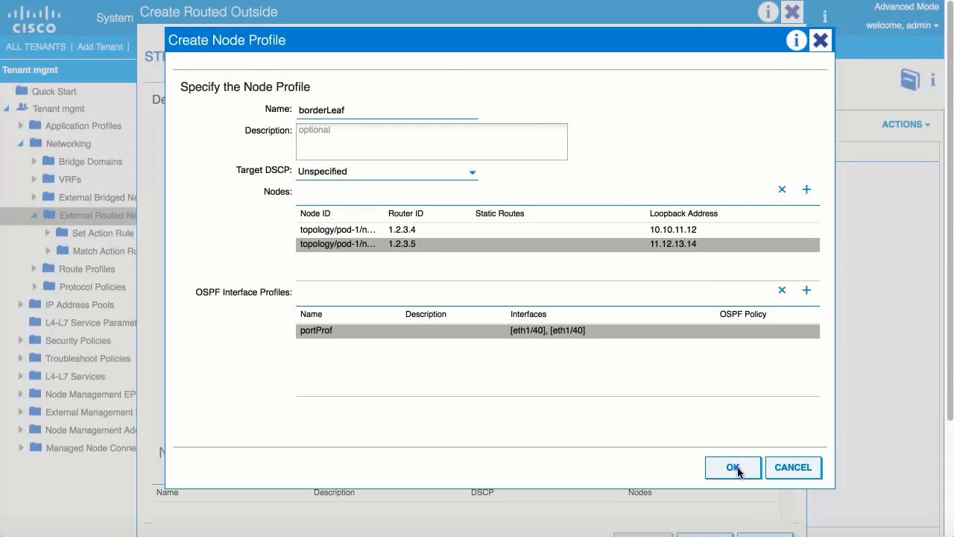
left_click(732, 467)
scroll(737, 467, "down", 5)
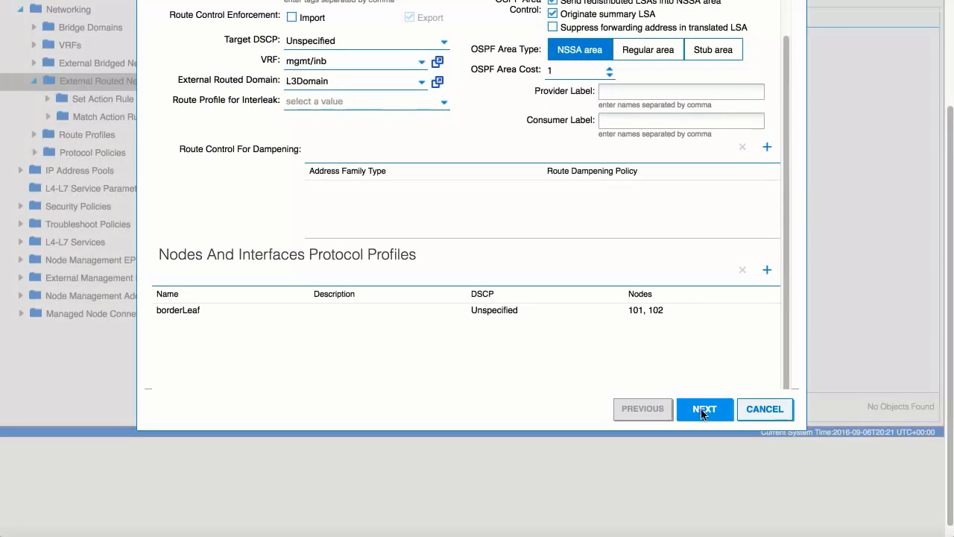
left_click(702, 408)
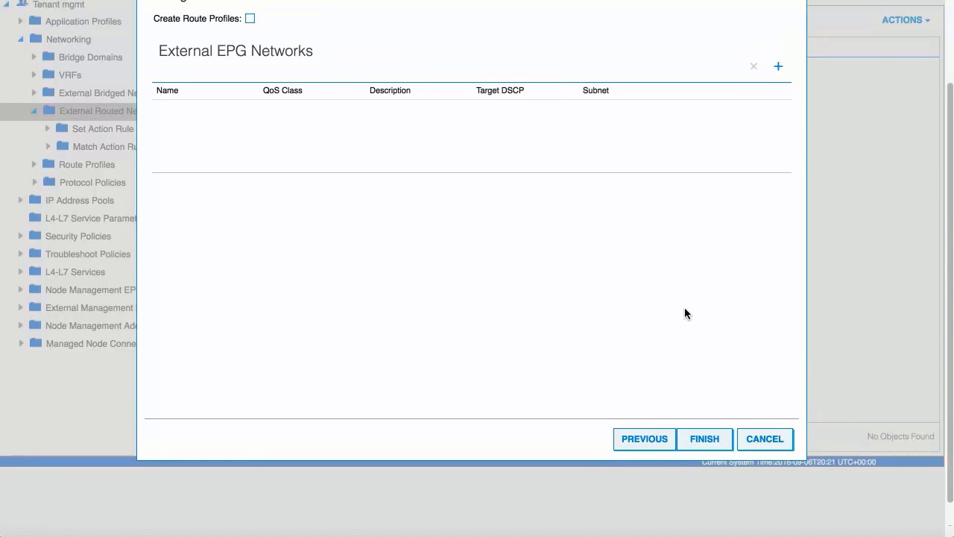
Start a new external EPG network for the routed outside and name it extMgmt
scroll(679, 304, "up", 2)
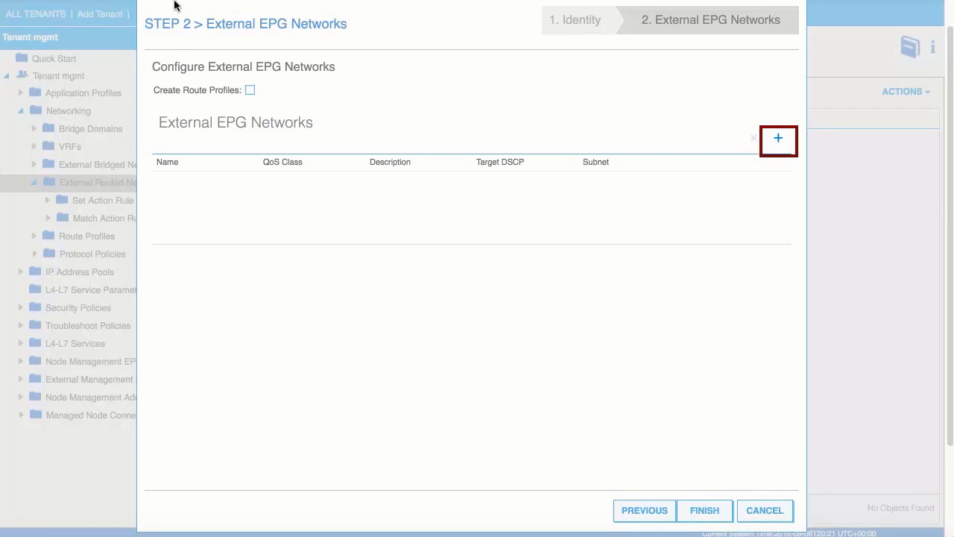
left_click(779, 139)
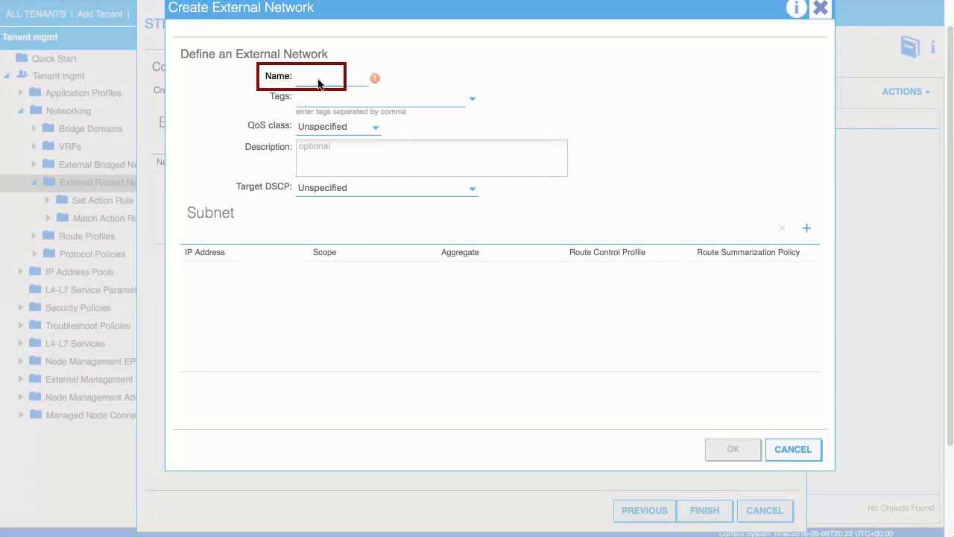
type("extMgm")
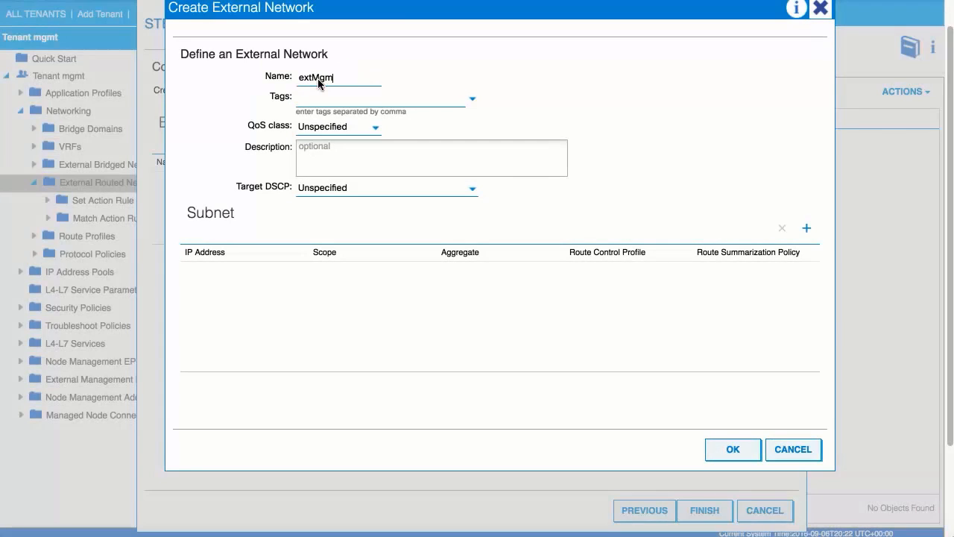
type("t")
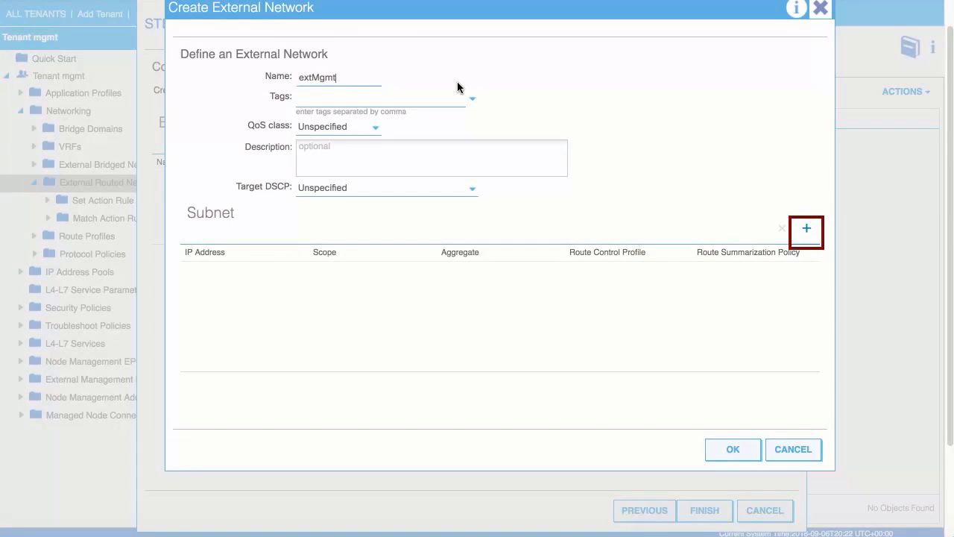
Add the subnet 16.16.16.0/24 to the extMgmt external network and finish creating the routed outside
left_click(807, 232)
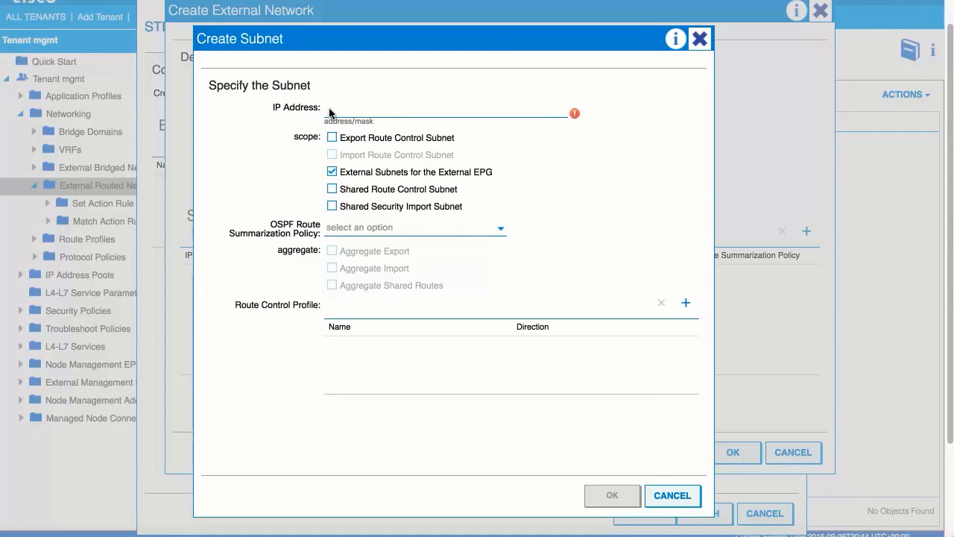
type("16.16.16")
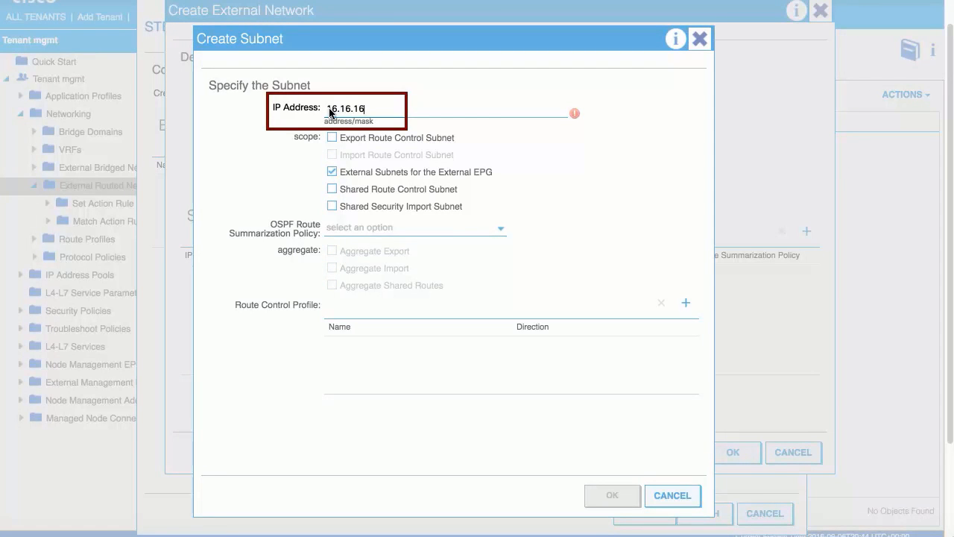
type(".0/2")
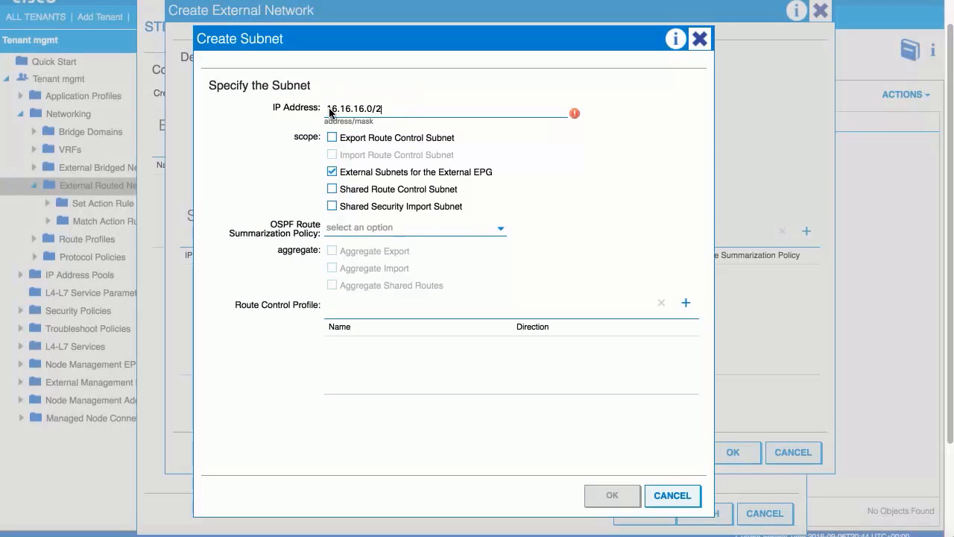
type("4")
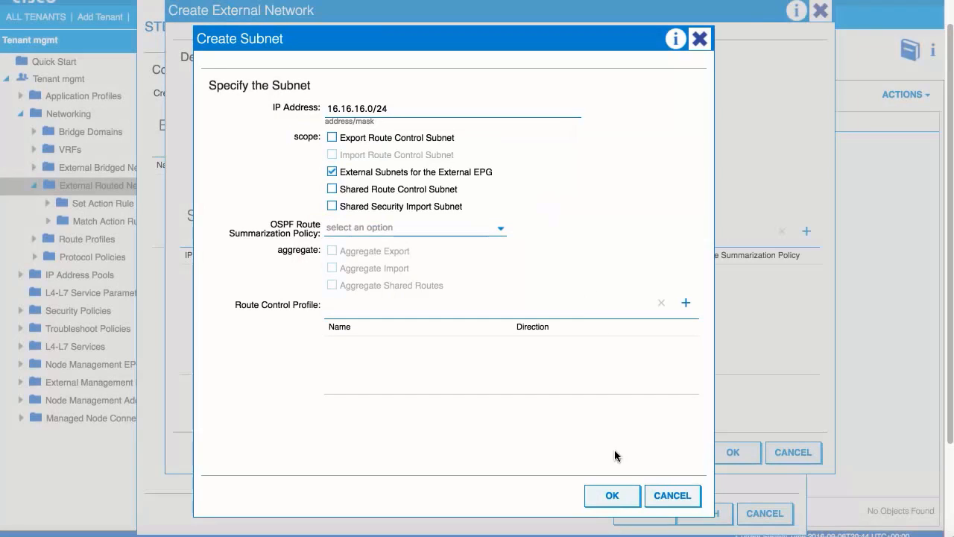
left_click(614, 495)
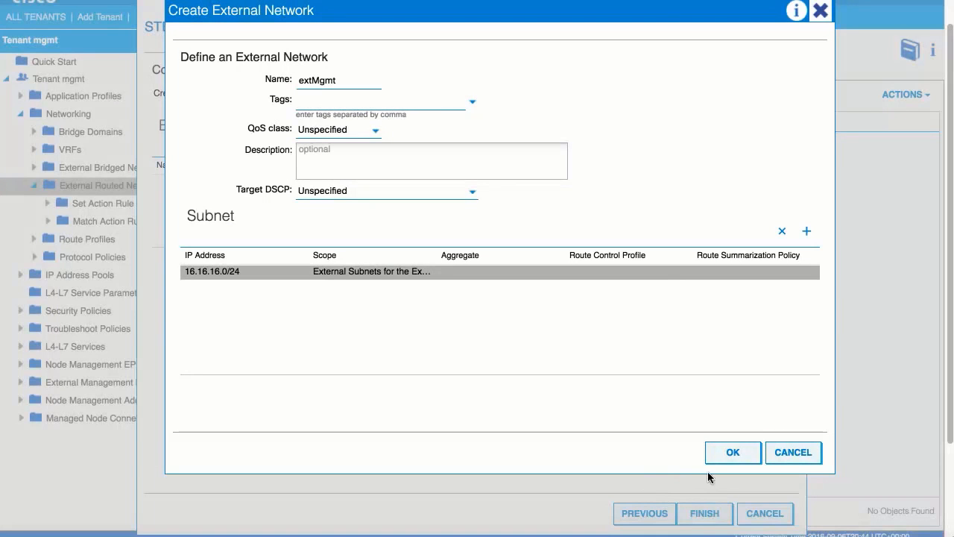
left_click(727, 453)
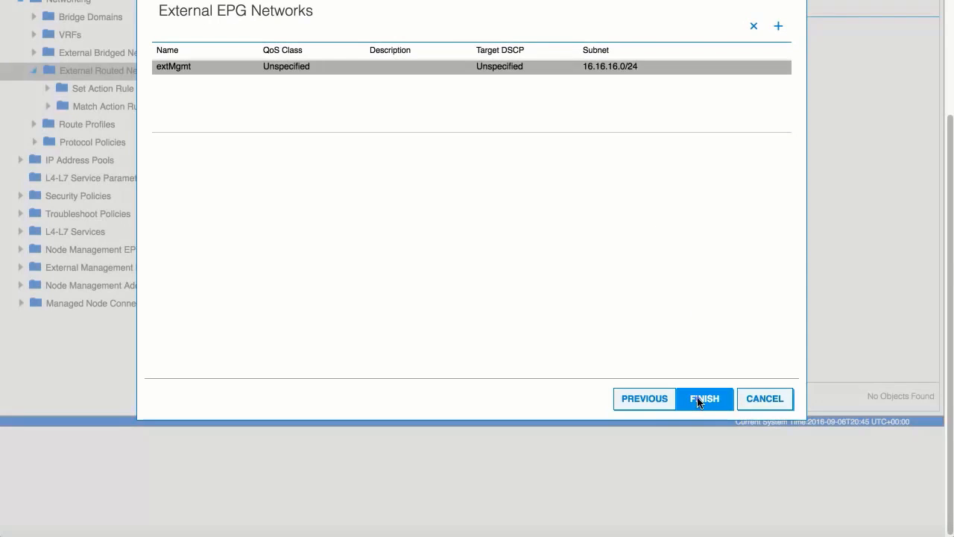
left_click(703, 398)
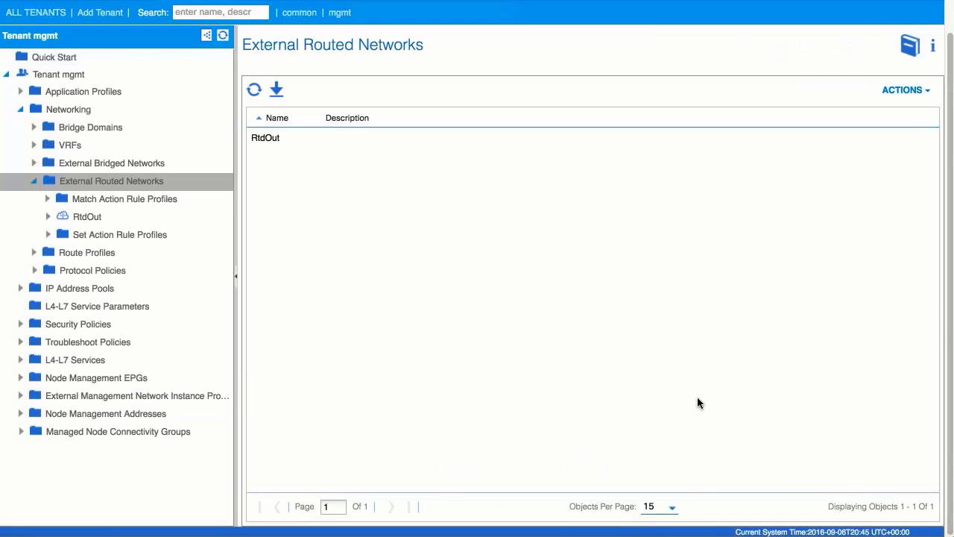